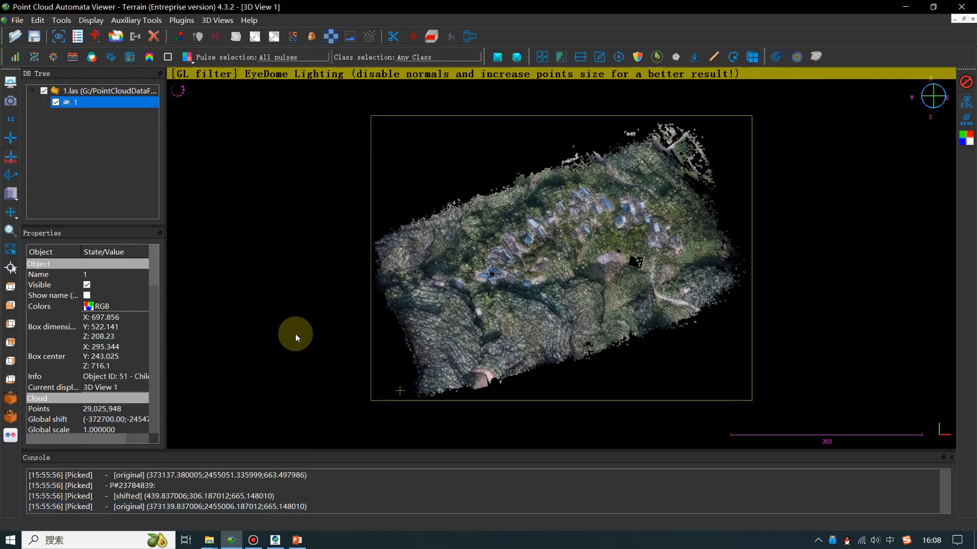
Zoom in and orbit the cloud to view the houses obliquely, then near top-down
scroll(722, 192, up, 1)
scroll(722, 192, up, 2)
scroll(553, 326, up, 2)
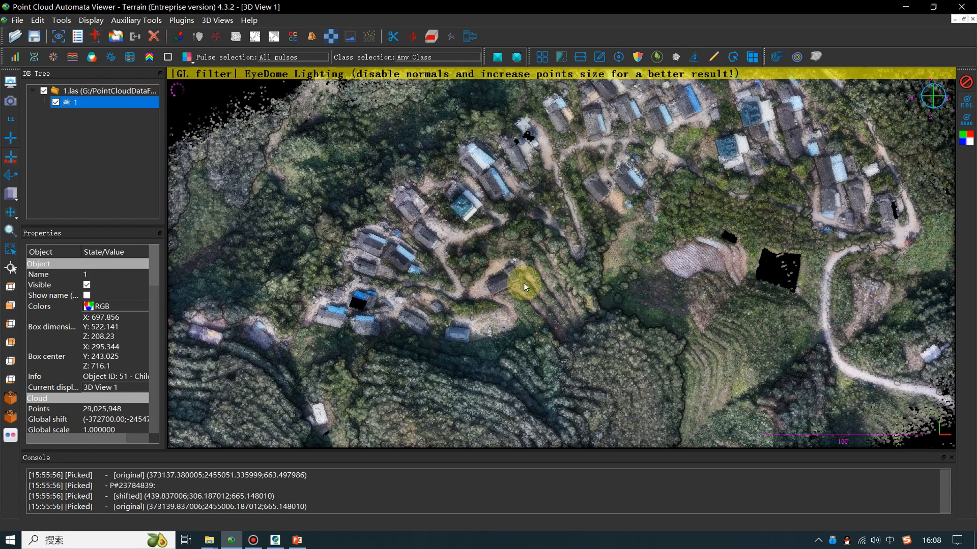
drag(520, 165, 544, 327)
scroll(544, 327, up, 3)
drag(642, 318, 544, 427)
right_drag(820, 235, 619, 258)
scroll(625, 291, up, 3)
scroll(625, 291, up, 1)
Pan across the village to reveal other houses and the surrounding tree cover
right_drag(744, 185, 634, 294)
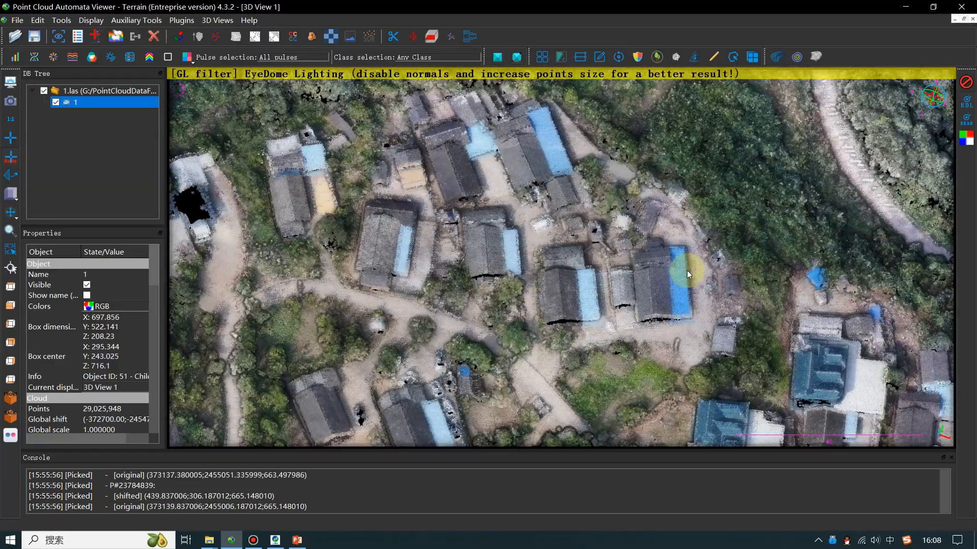
mouse_move(613, 227)
right_down()
mouse_move(580, 298)
mouse_move(635, 284)
mouse_move(615, 241)
right_up()
scroll(585, 296, down, 2)
scroll(636, 283, down, 2)
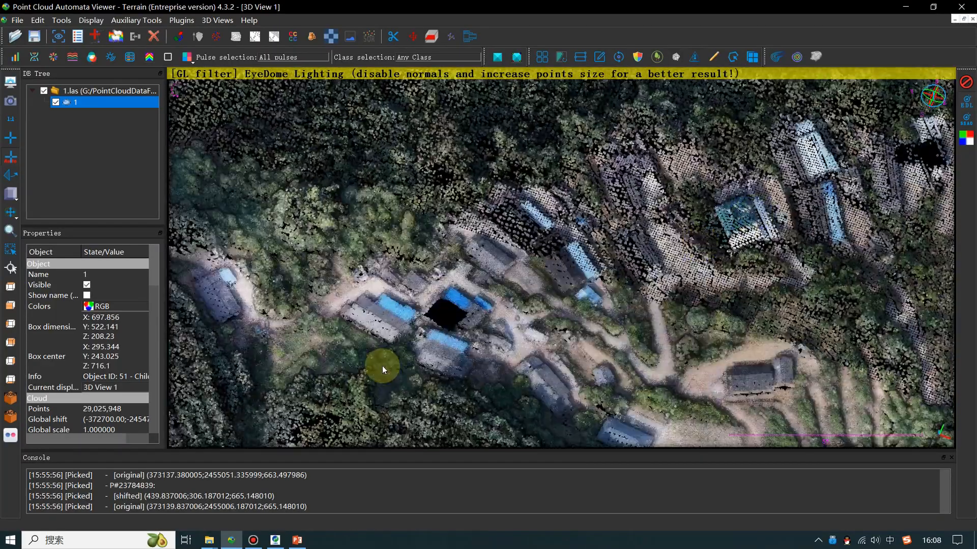
scroll(379, 367, down, 10)
right_drag(527, 269, 656, 191)
right_drag(532, 280, 645, 214)
scroll(709, 323, up, 8)
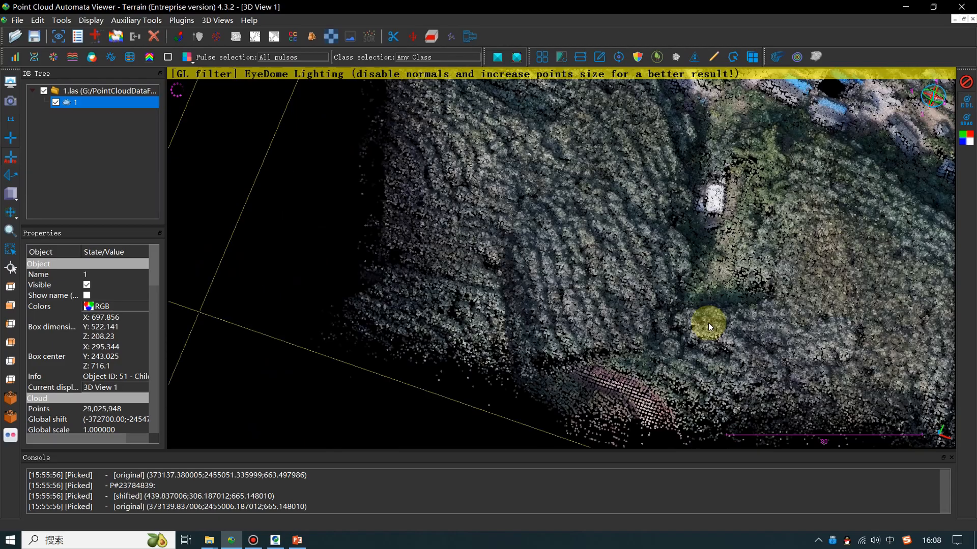
right_drag(514, 324, 571, 325)
right_drag(941, 122, 773, 170)
Draw a Single Profile line across the village to extract a cross-section
click(585, 61)
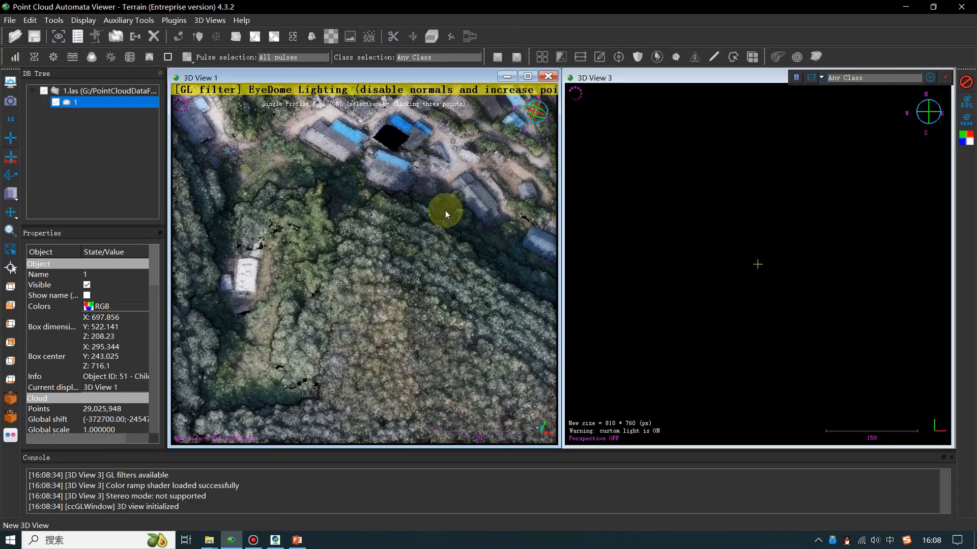
click(445, 211)
click(361, 415)
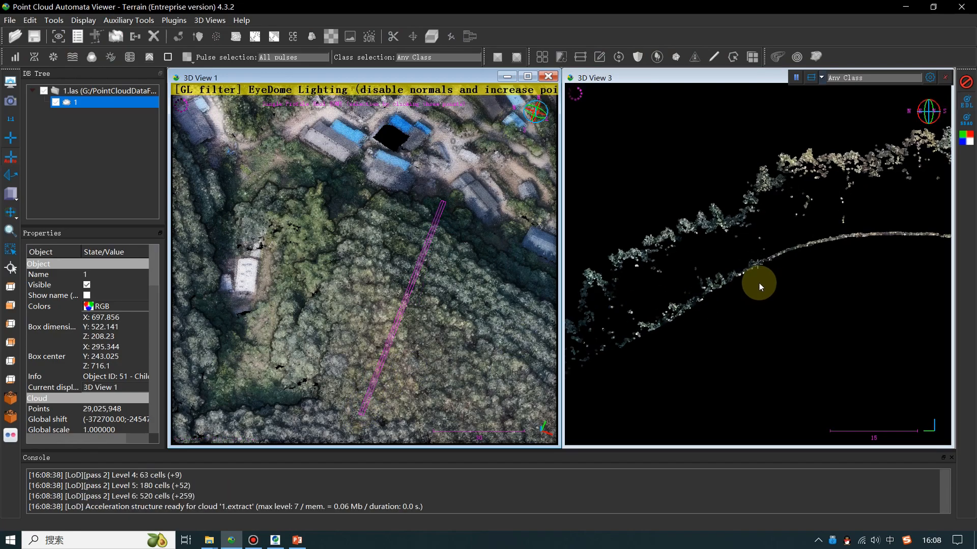
Pan and zoom the main view over the village buildings and the trees above
scroll(759, 287, up, 5)
right_drag(433, 248, 342, 438)
right_drag(477, 181, 264, 317)
right_drag(383, 178, 176, 74)
right_drag(497, 238, 358, 257)
right_drag(514, 252, 459, 263)
right_drag(462, 203, 441, 238)
scroll(441, 238, up, 5)
right_drag(390, 195, 407, 248)
scroll(407, 249, down, 8)
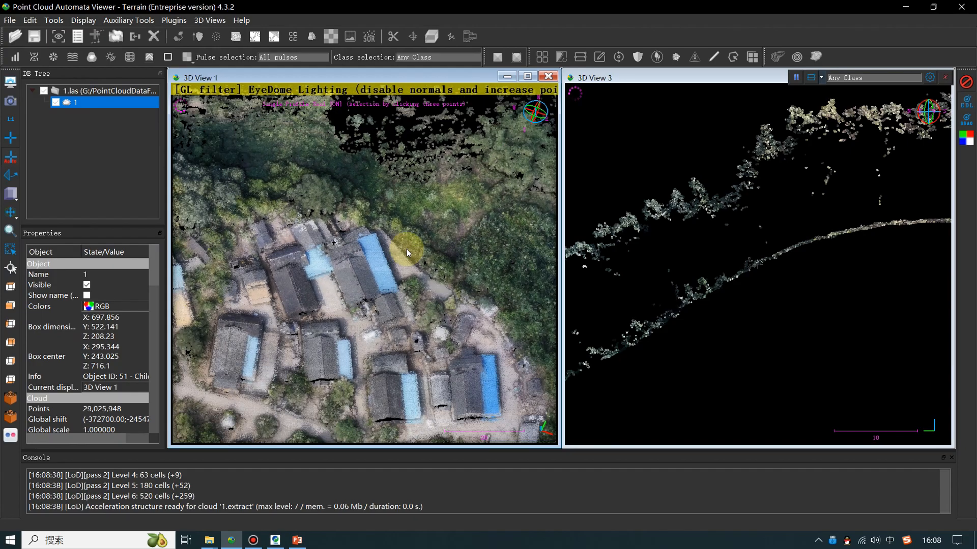
Place a profile point on the village and pan toward the path on the right
click(377, 304)
right_drag(376, 303, 287, 284)
right_drag(283, 327, 317, 153)
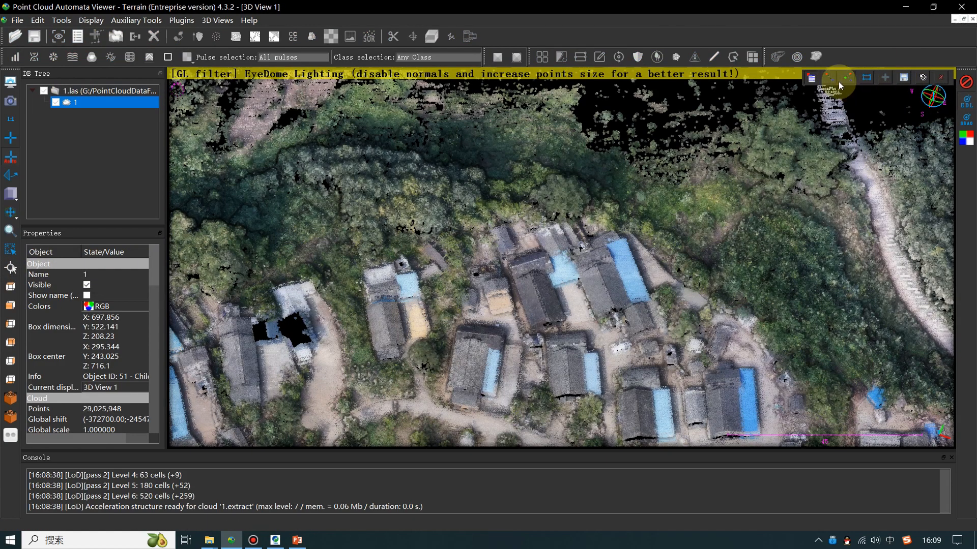
Read a point's height (Z 672.481018), measure a 31.053961 distance, and add 1.las as ToolBox input
click(829, 80)
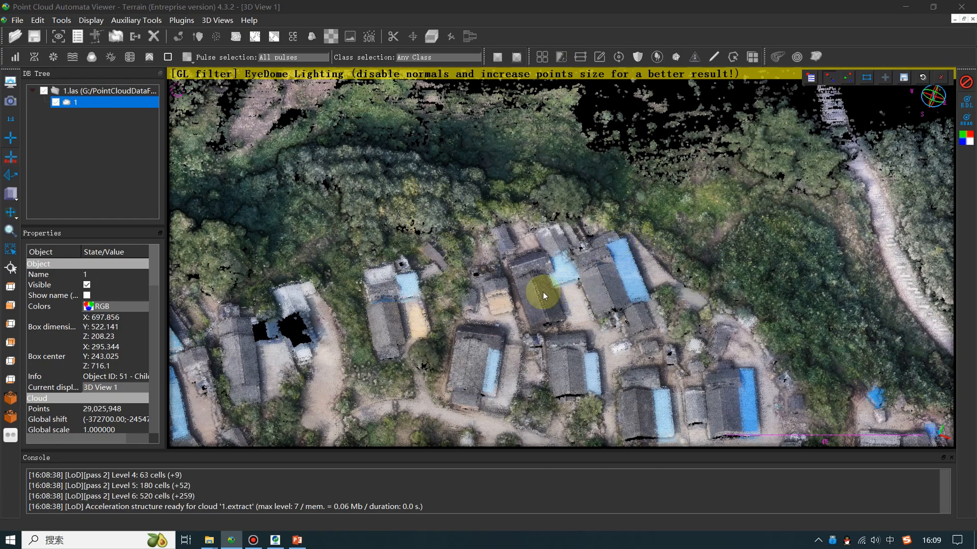
click(532, 328)
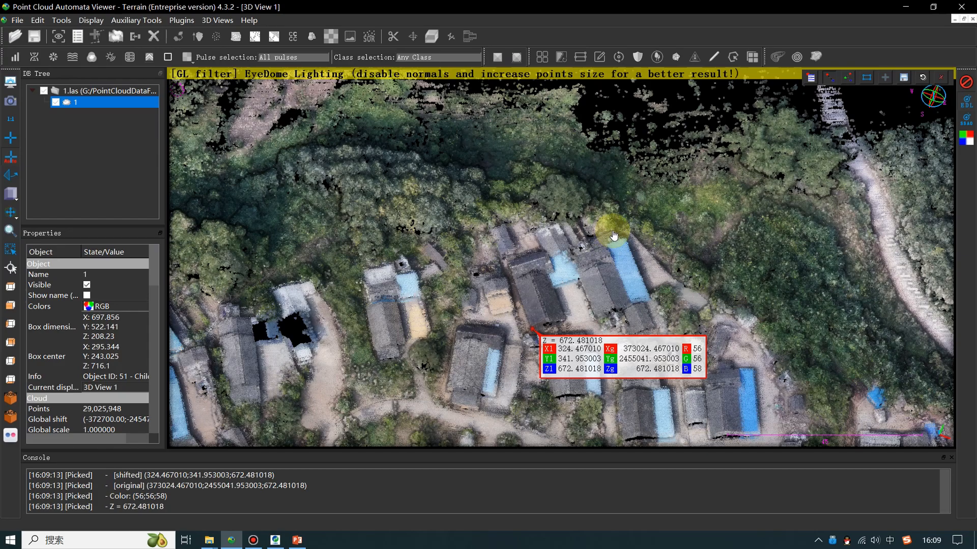
click(614, 234)
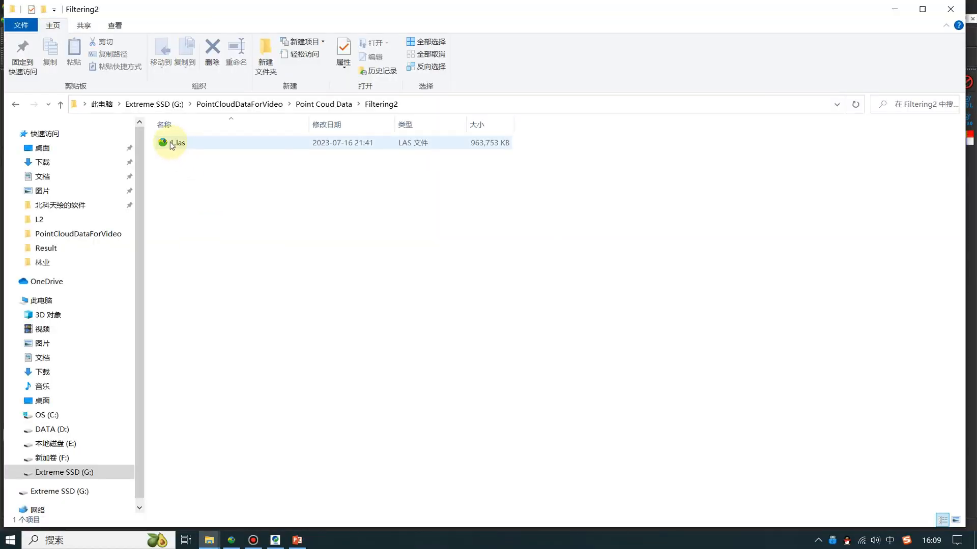
drag(179, 143, 220, 167)
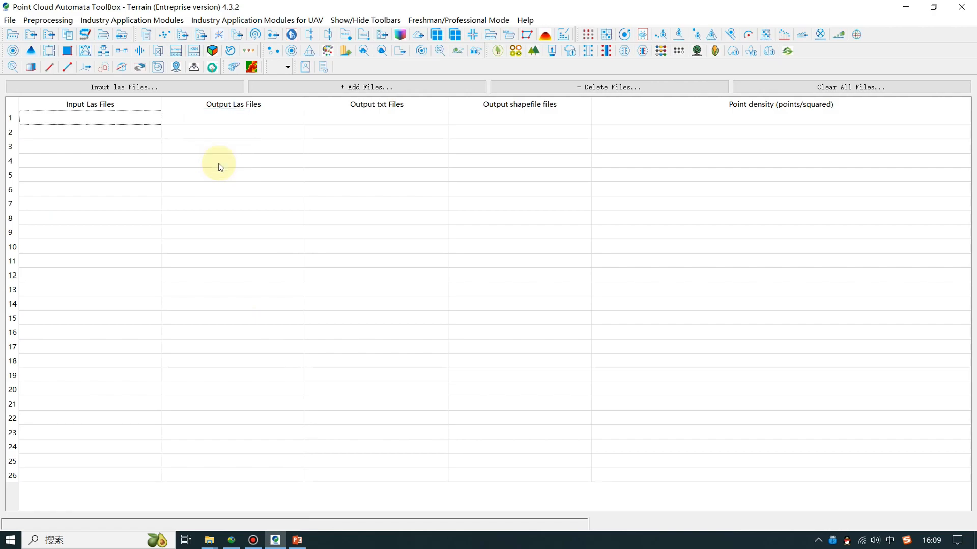
Open the UAV Nonflat Terrain (Parameter Tuning Mode) filter and view its TIN Filter (Mountain) parameters
click(257, 20)
mouse_move(306, 33)
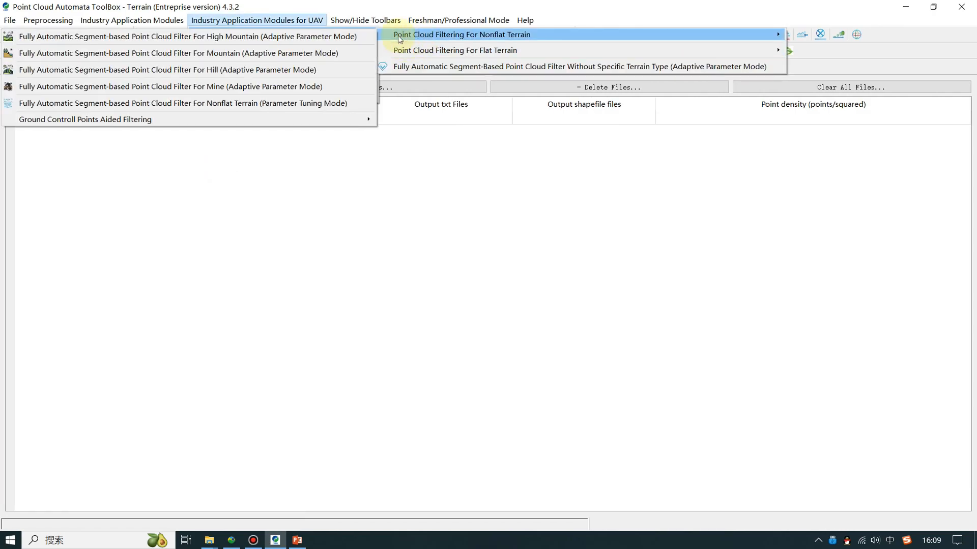
click(293, 104)
click(435, 129)
click(435, 138)
click(435, 150)
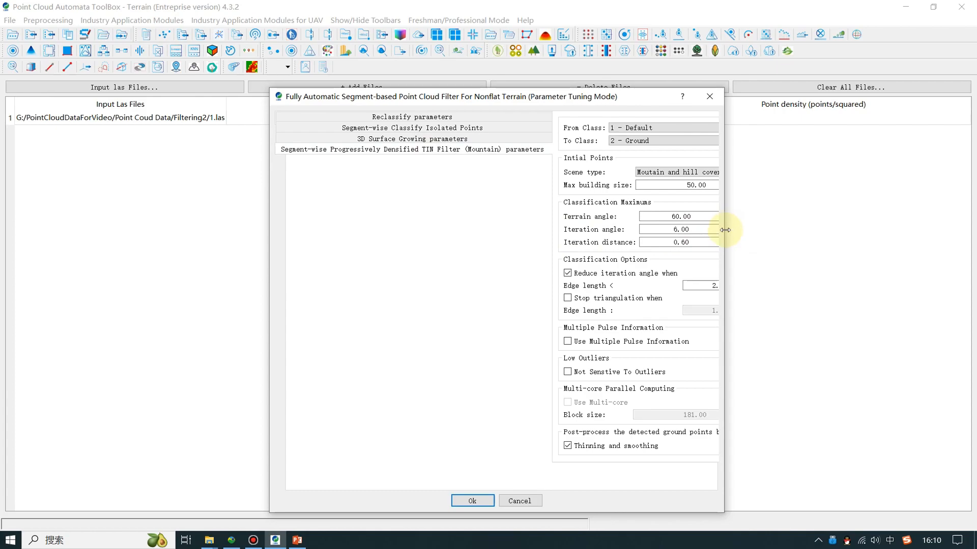
Widen the filter dialog, set Max building size to 40.00, and run the filter on 1.las
drag(725, 230, 922, 246)
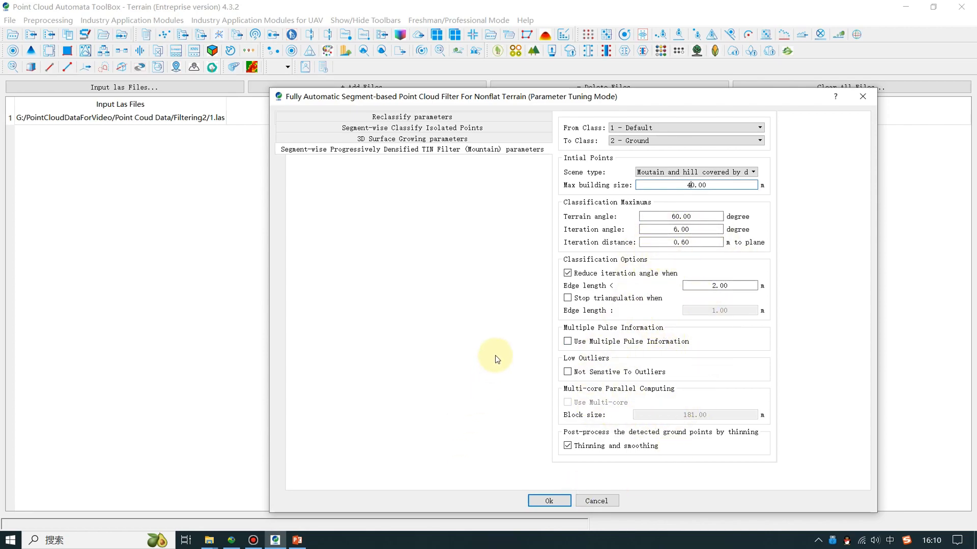
click(542, 499)
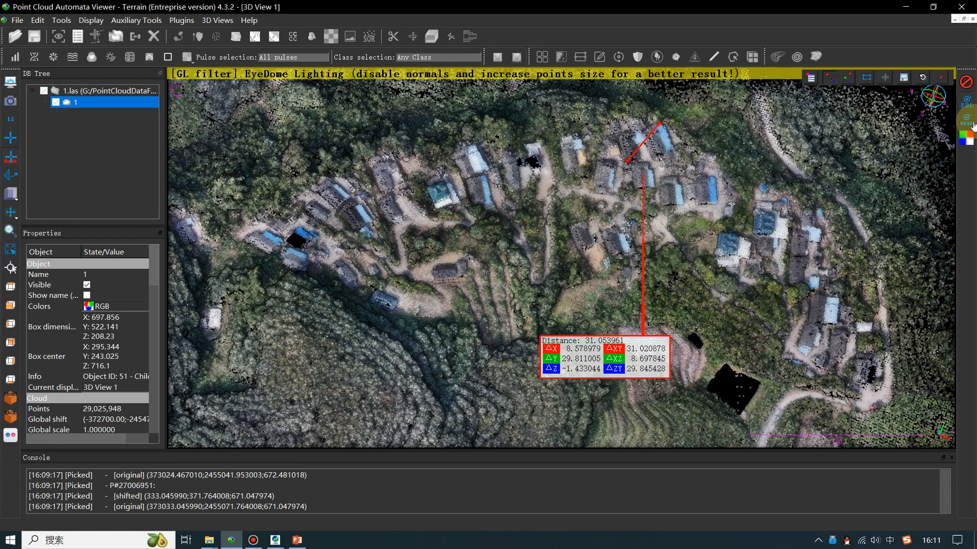
Load 1_GroundDetected.las with Apply all, hide cloud '1', and select the ground cloud
click(941, 78)
right_drag(482, 304, 531, 253)
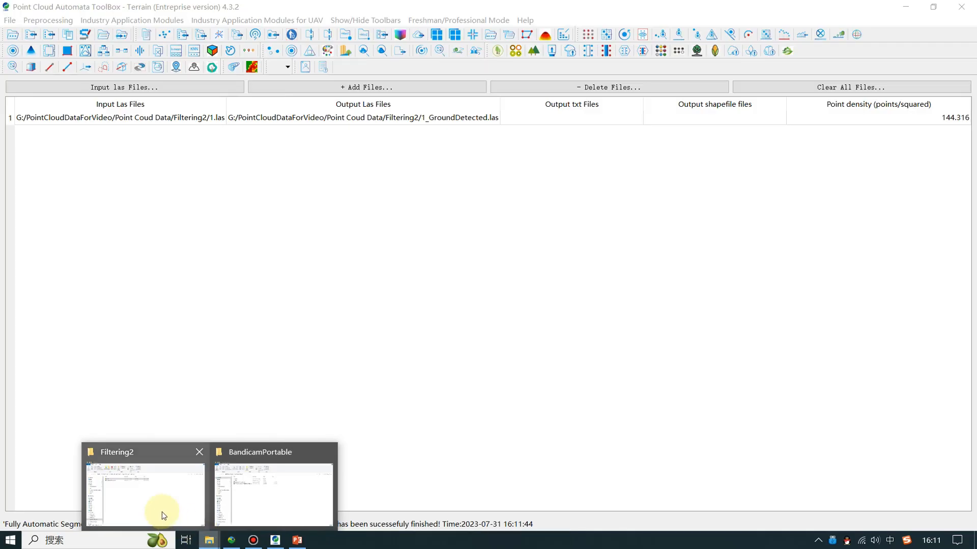
click(159, 513)
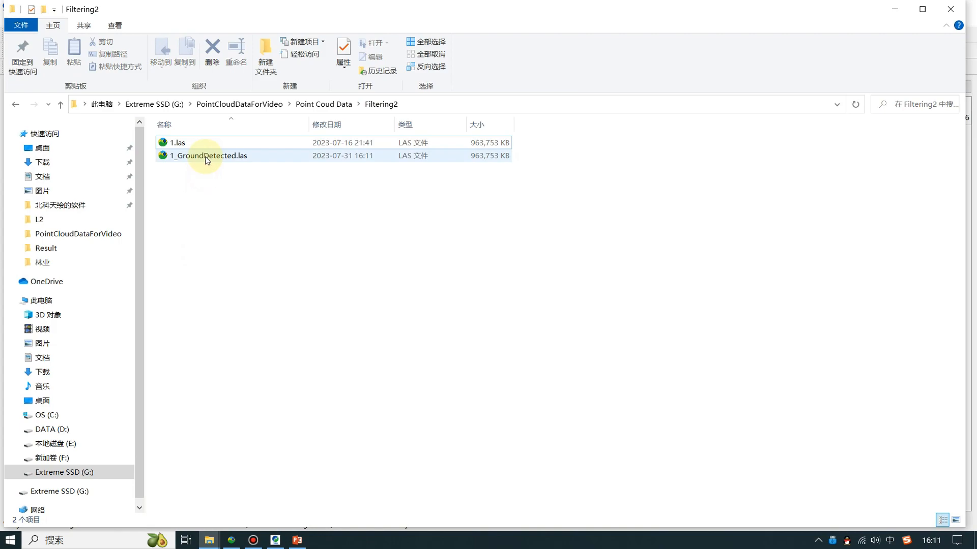
drag(209, 157, 474, 237)
click(392, 222)
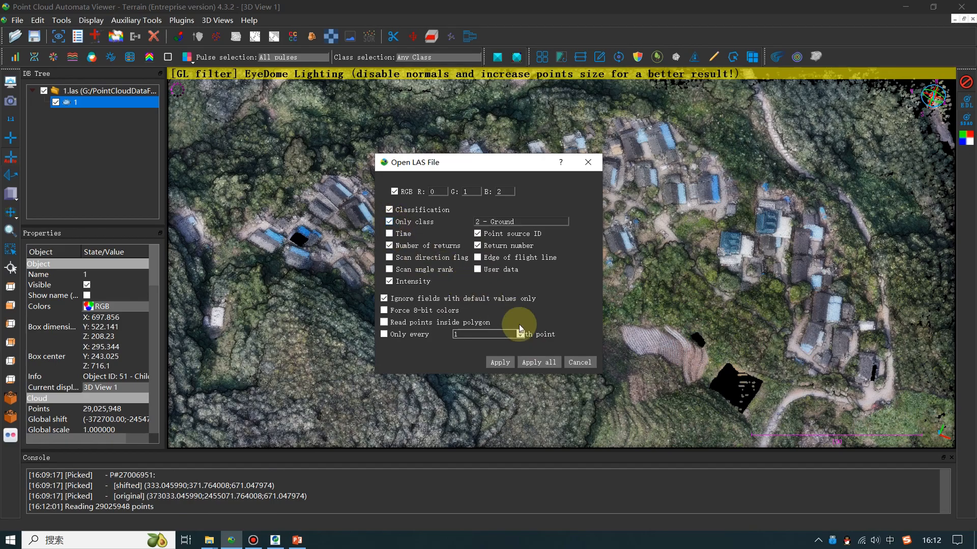
click(539, 363)
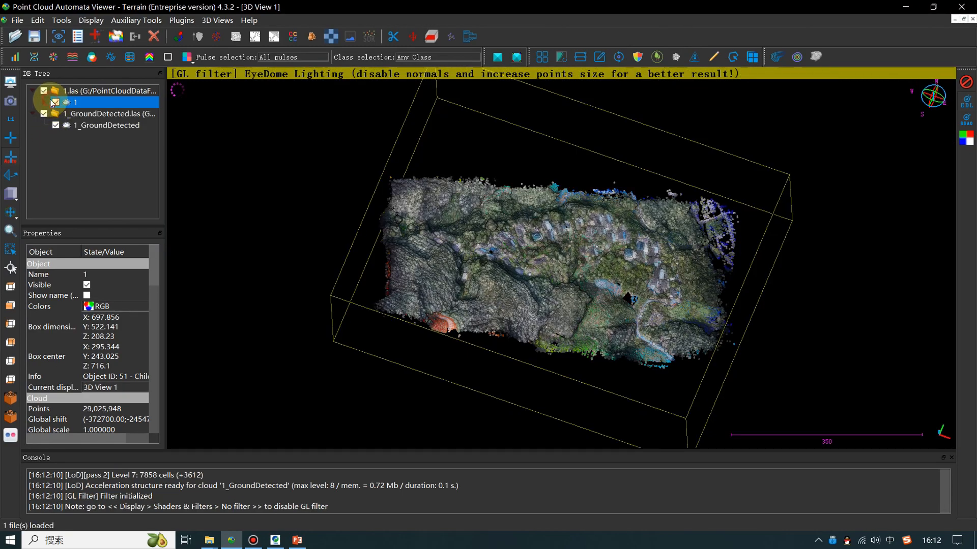
click(56, 103)
click(97, 138)
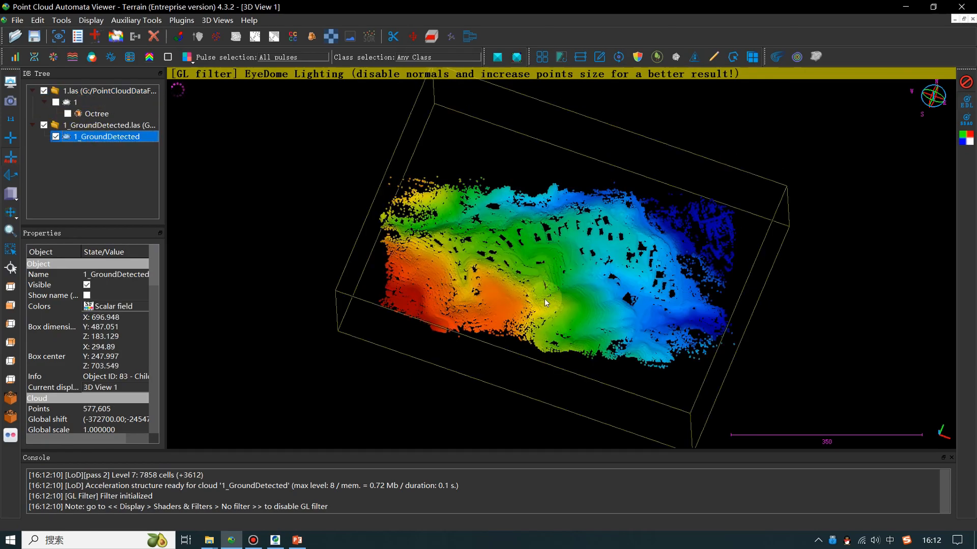
Zoom into the height-coloured ground cloud and orbit it to an oblique angle
scroll(485, 388, up, 5)
drag(478, 363, 505, 75)
Triangulate the ground cloud with max edge length 0, then rotate and zoom over the mesh
click(497, 56)
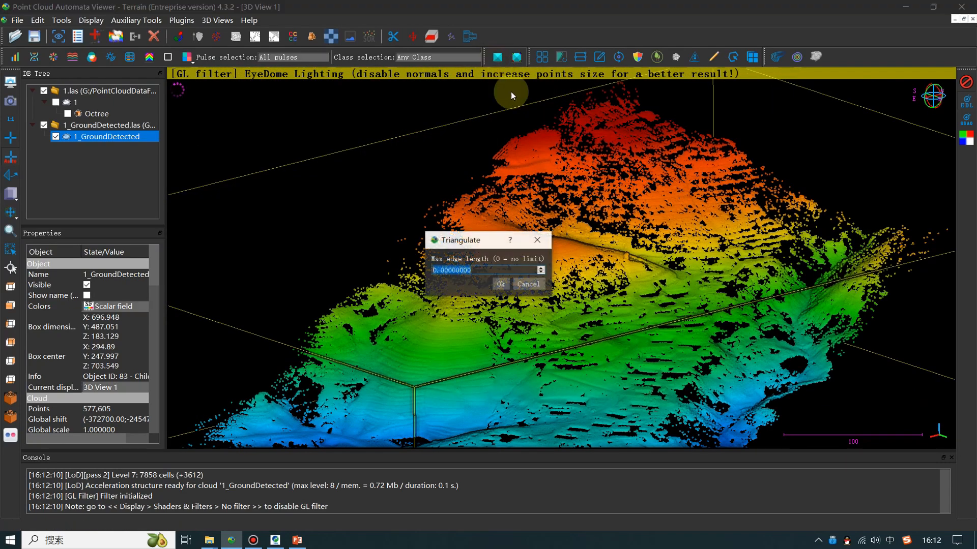
click(499, 285)
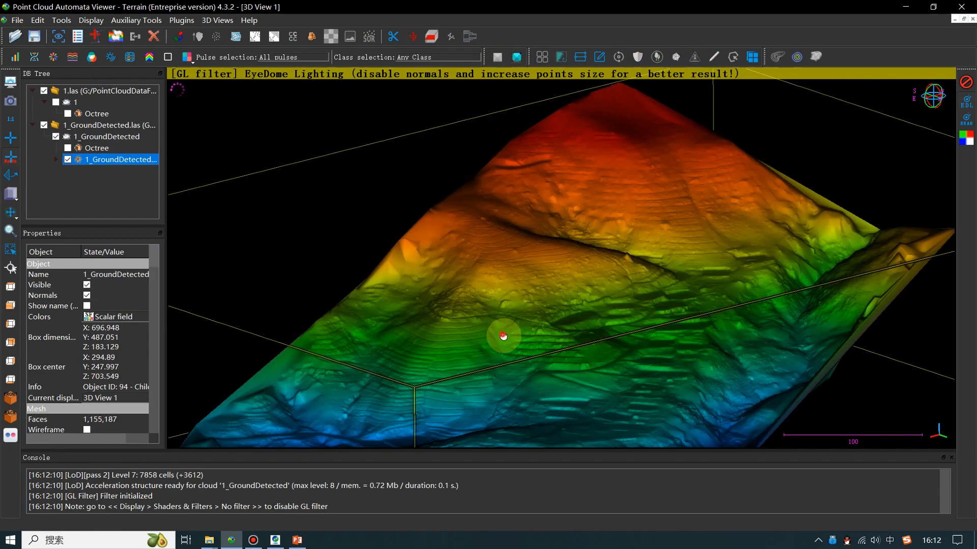
drag(504, 336, 630, 396)
scroll(630, 395, up, 3)
scroll(630, 396, up, 2)
right_drag(630, 396, 528, 333)
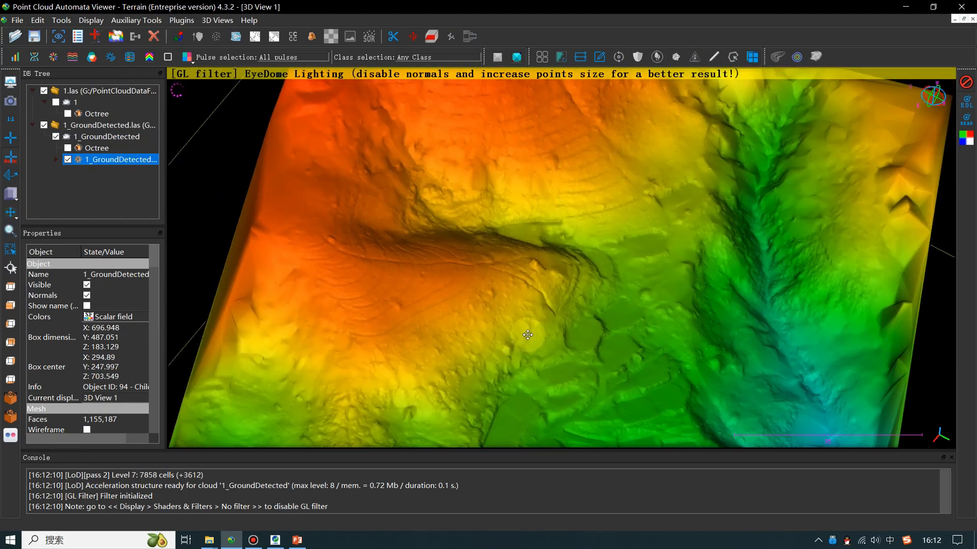
Zoom in and pan across the terraced green slope to inspect the mesh up close
scroll(528, 334, down, 5)
mouse_move(528, 332)
mouse_down()
mouse_move(547, 384)
mouse_move(512, 333)
mouse_up()
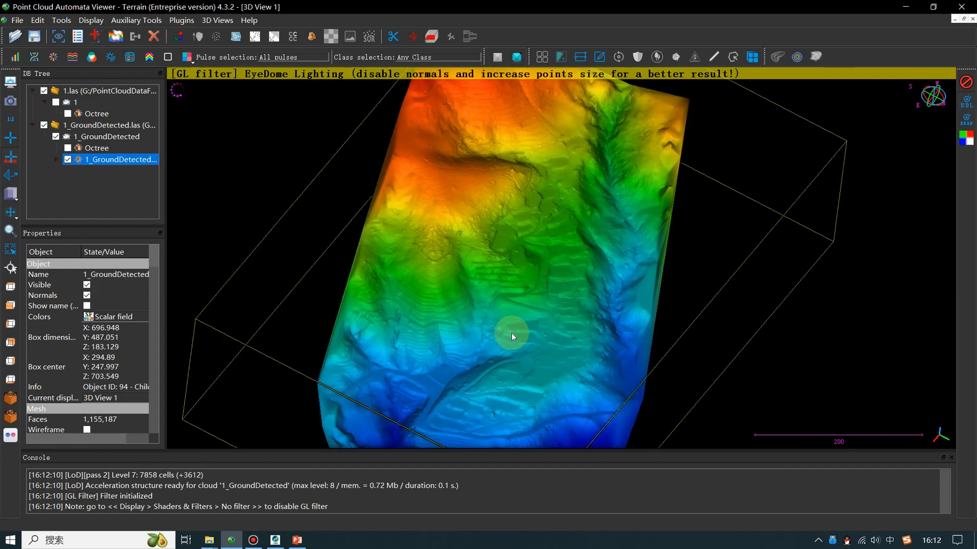
scroll(511, 333, up, 2)
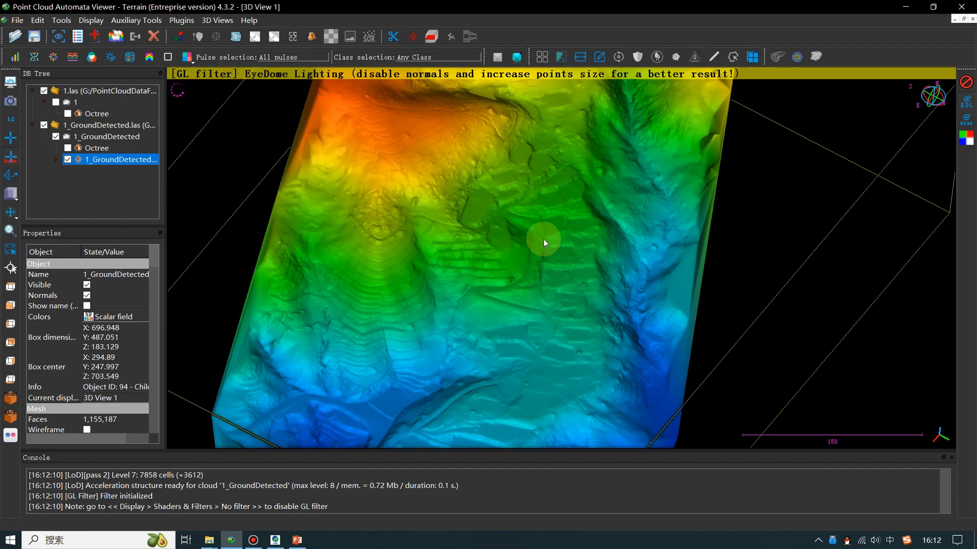
scroll(466, 277, up, 6)
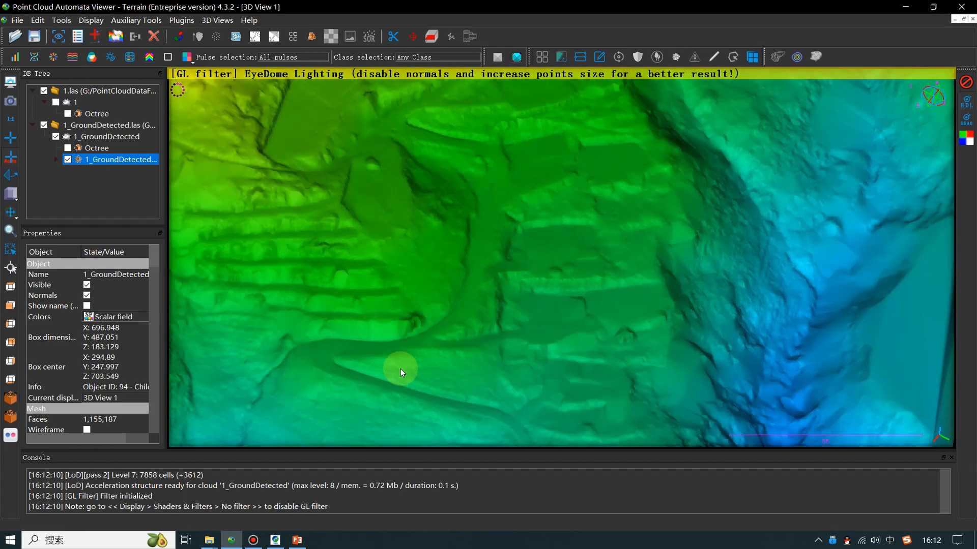
right_drag(401, 369, 592, 478)
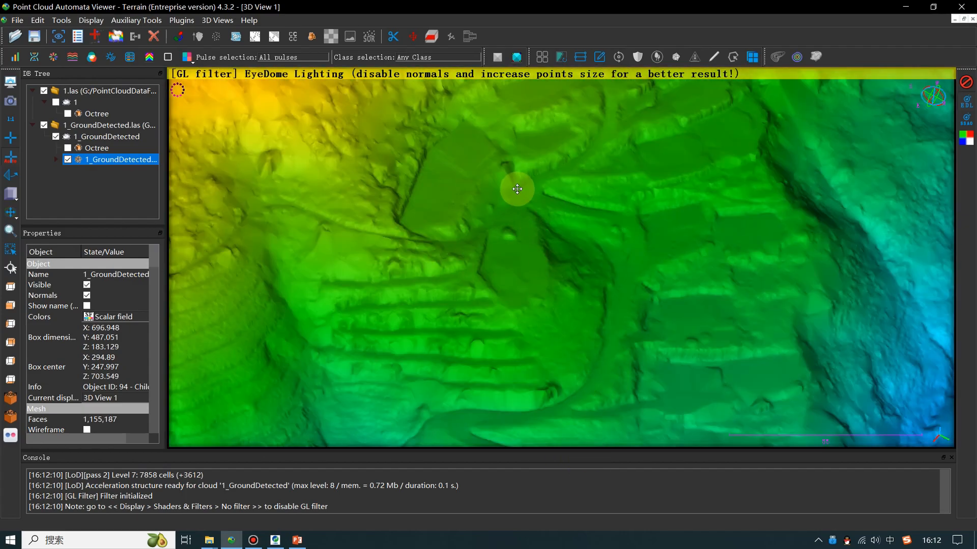
right_drag(542, 255, 588, 139)
right_drag(612, 399, 606, 352)
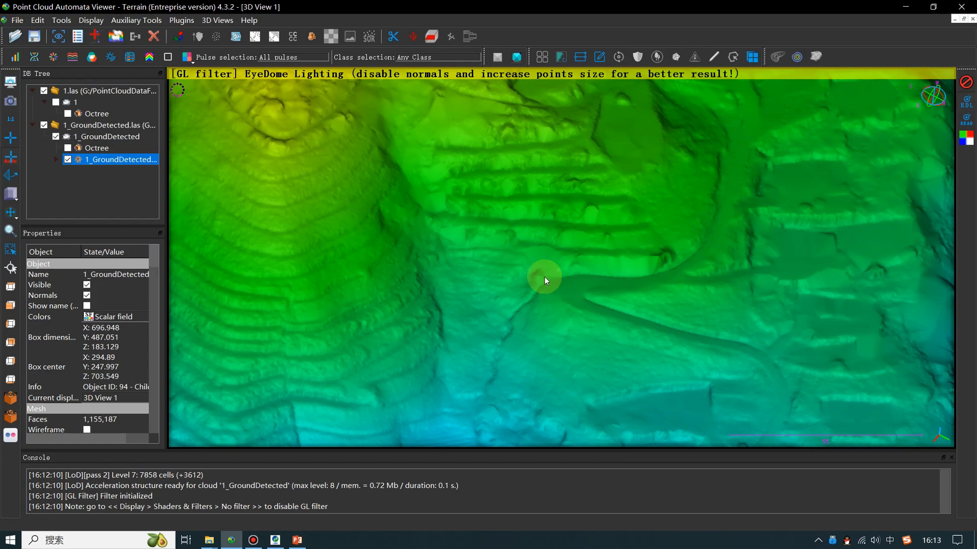
right_drag(364, 265, 500, 289)
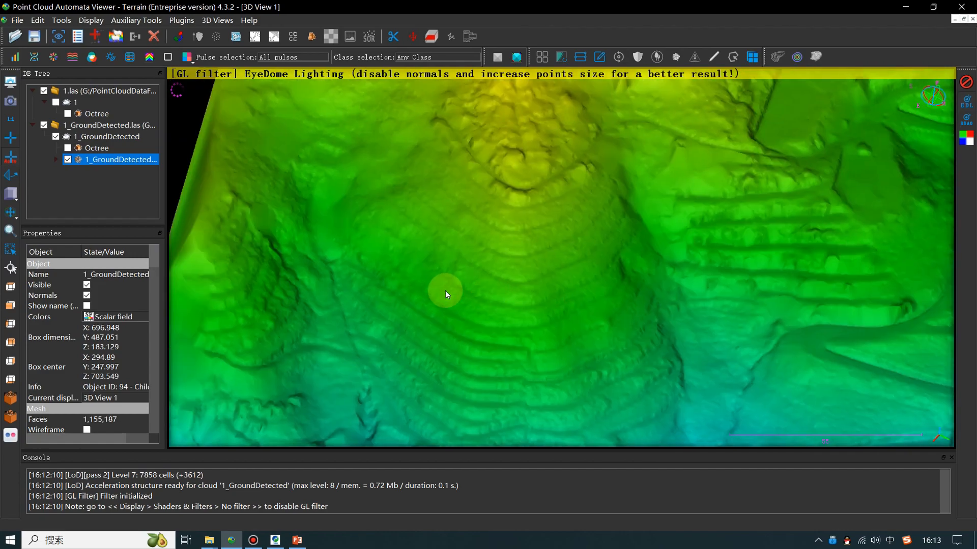
scroll(444, 291, up, 4)
scroll(445, 291, up, 2)
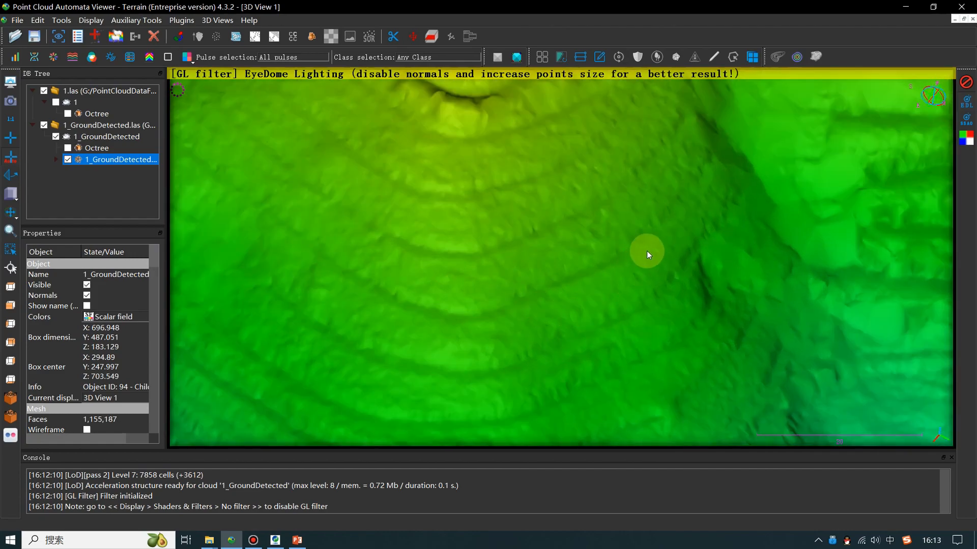
right_drag(564, 339, 438, 283)
Zoom out and show the whole terrain mesh in top view
scroll(433, 286, down, 5)
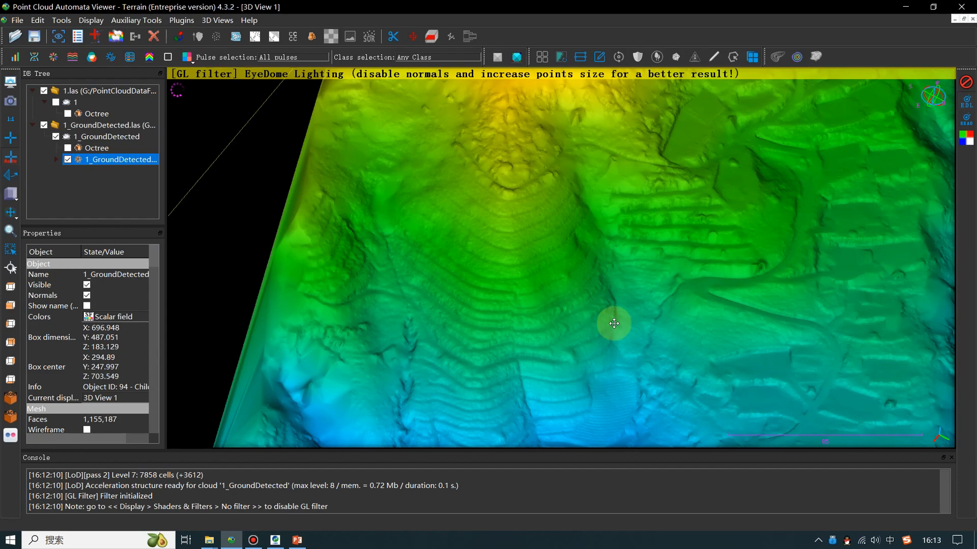
drag(611, 323, 688, 285)
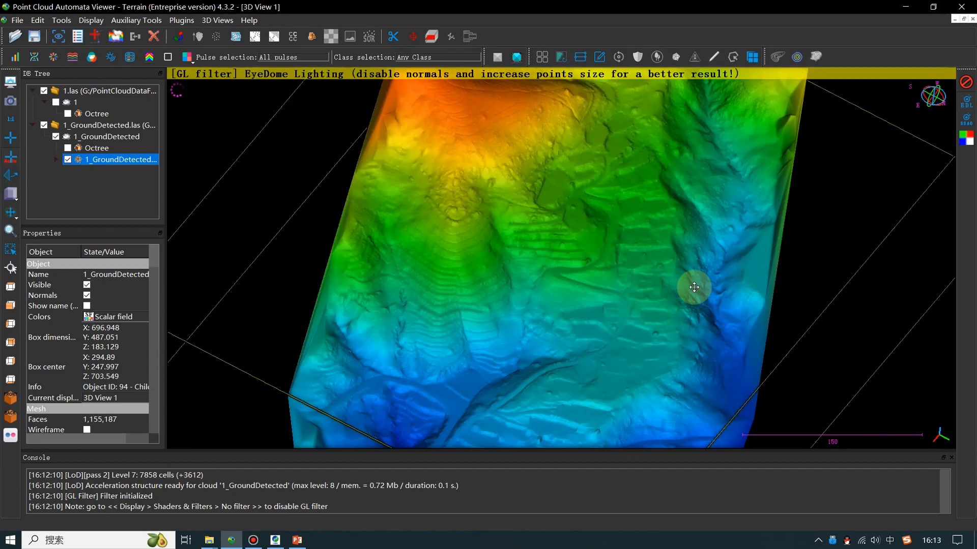
click(10, 287)
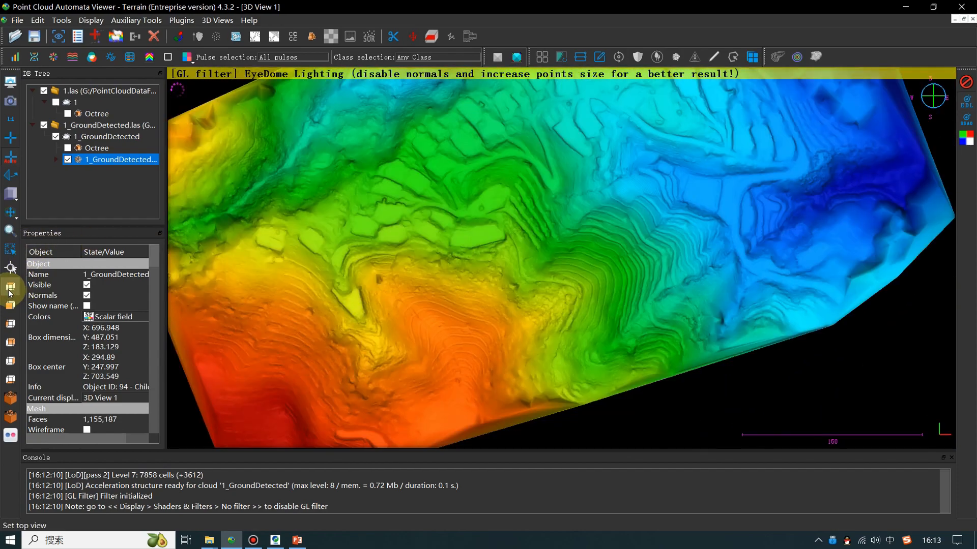